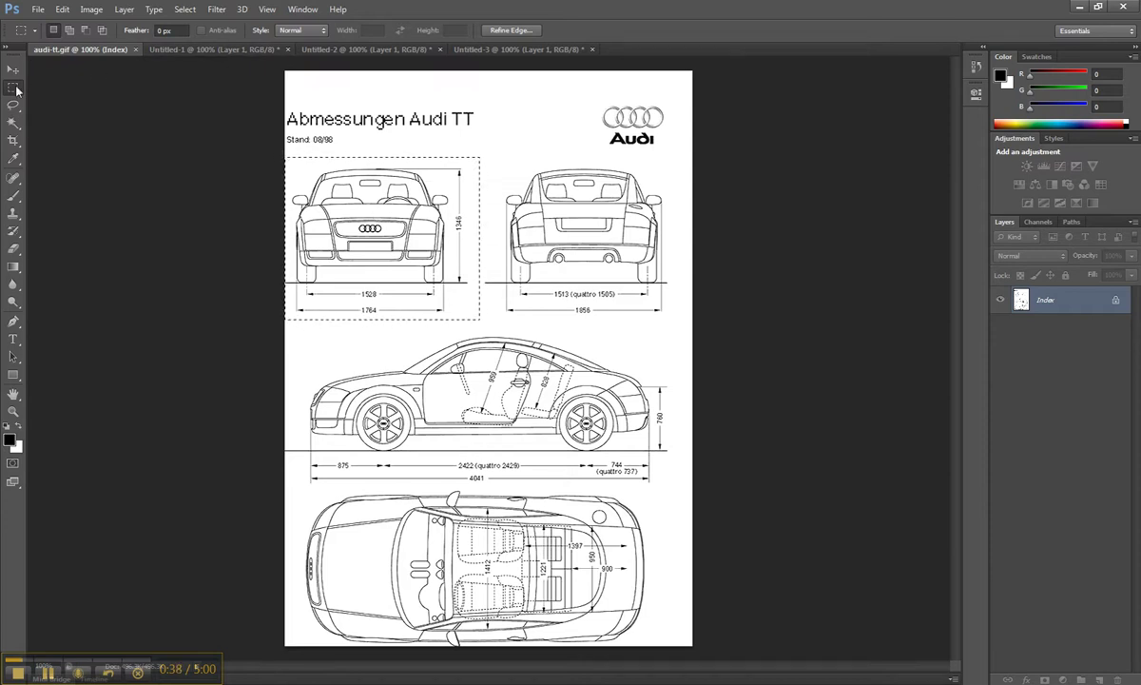
Step: Switch to the Untitled-1 document holding the cropped Audi TT front view
{"action": "left_click", "coordinate": [171, 48]}
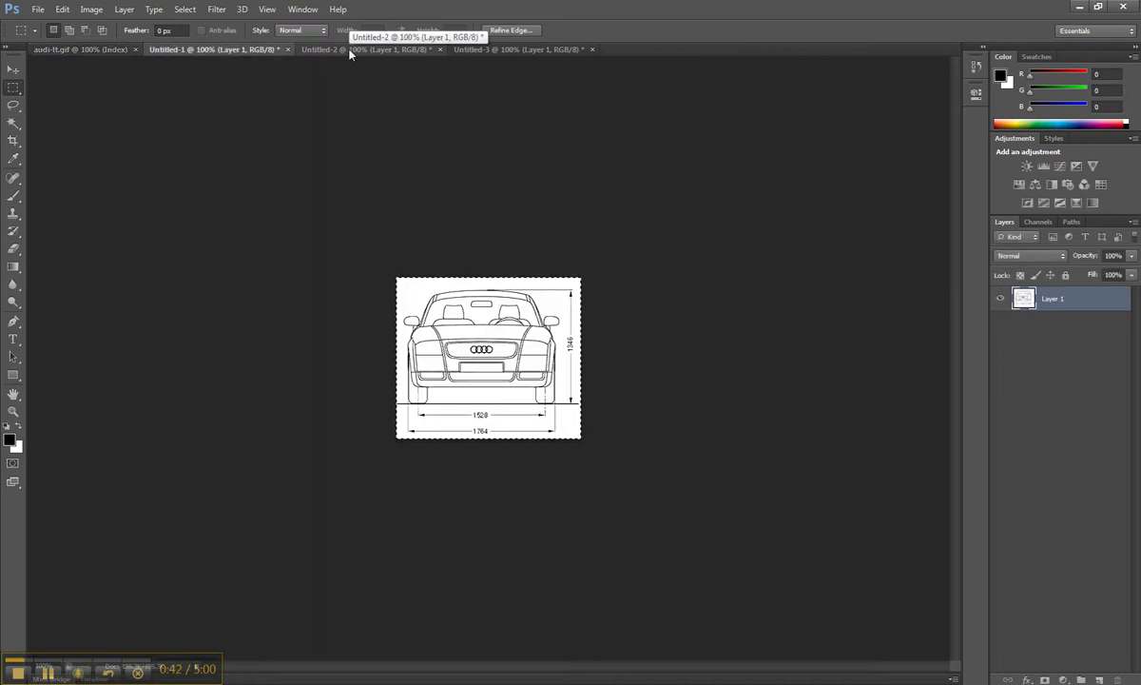
{"action": "left_click", "coordinate": [350, 49]}
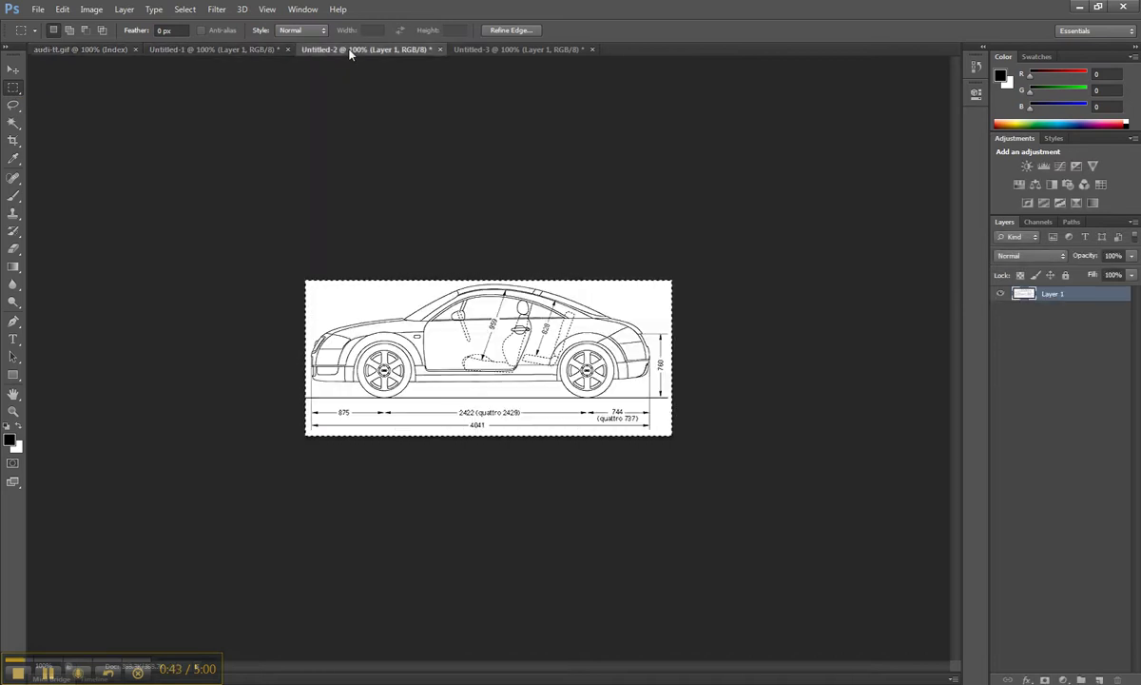
{"action": "left_click", "coordinate": [483, 50]}
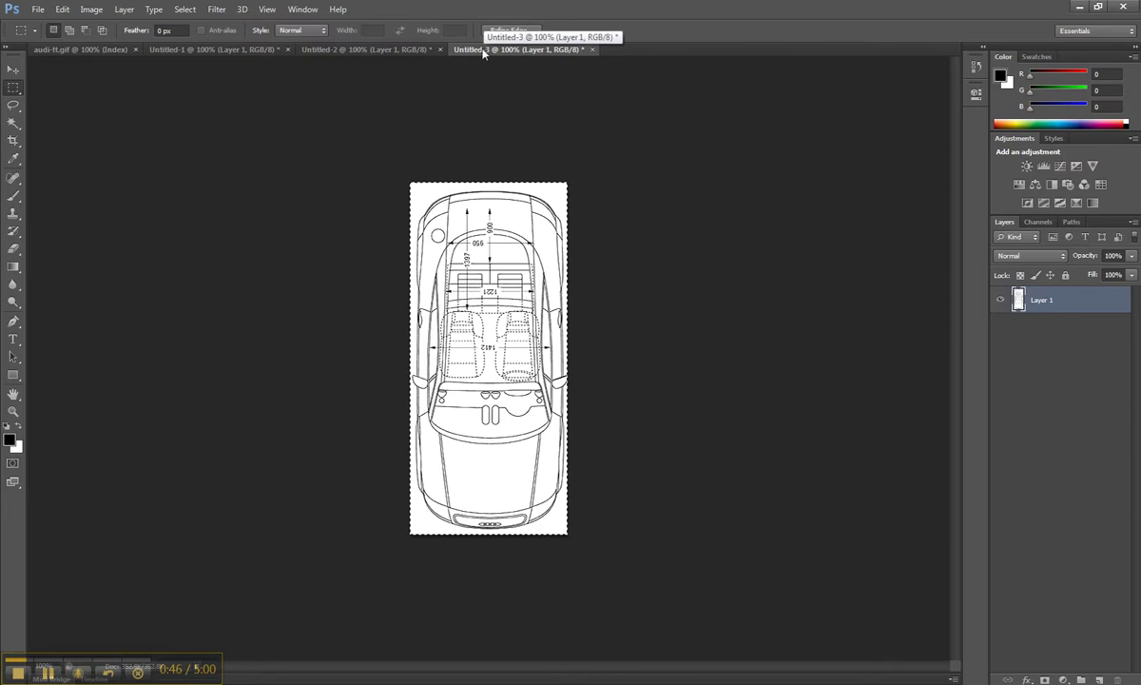
{"action": "left_click", "coordinate": [95, 9]}
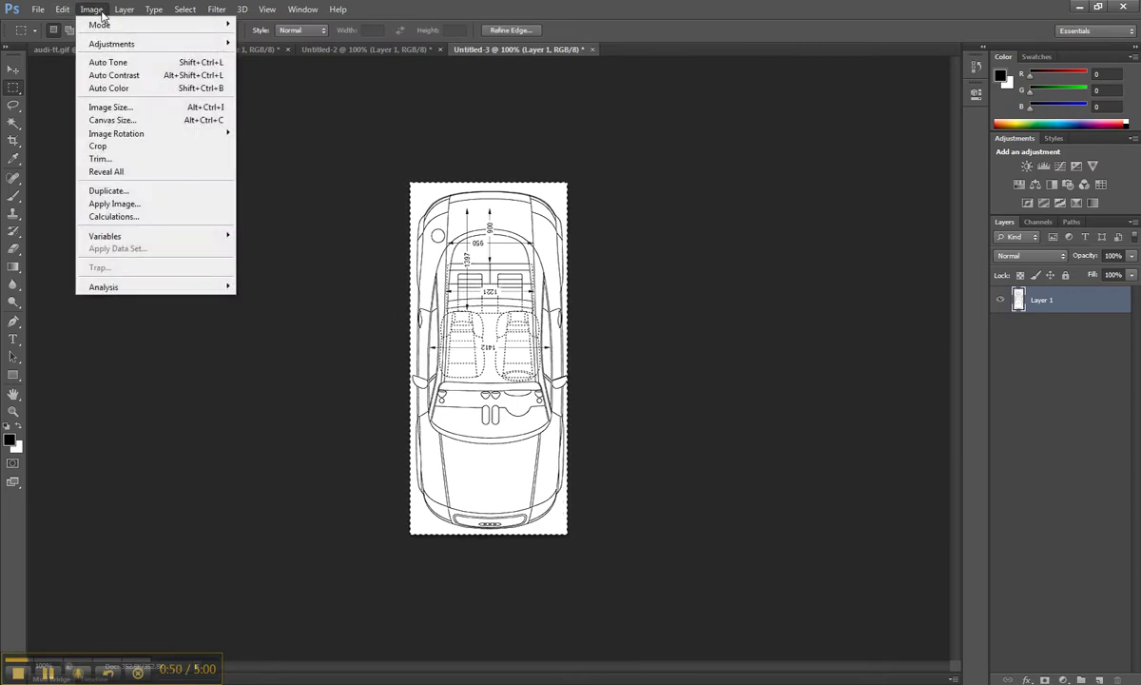
{"action": "mouse_move", "coordinate": [143, 133]}
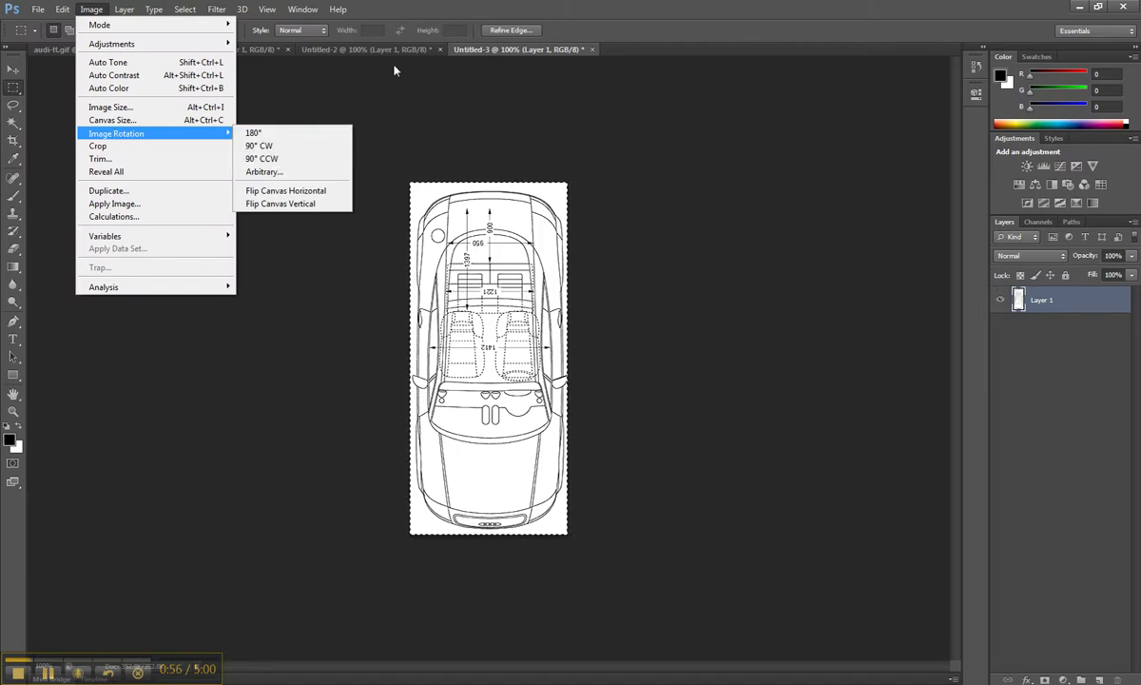
{"action": "key", "text": "Escape"}
{"action": "key", "text": "Escape"}
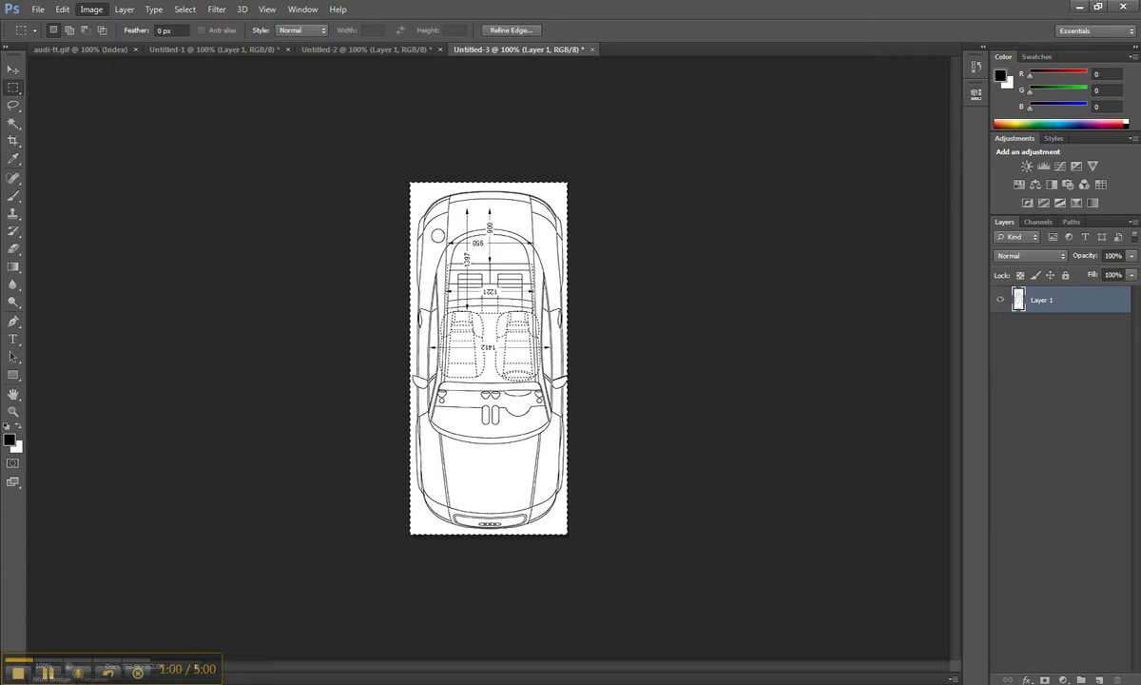
Step: Check the front-view image size is 272 × 238 pixels at 72 pixels/inch, leaving it unchanged
{"action": "left_click", "coordinate": [234, 48]}
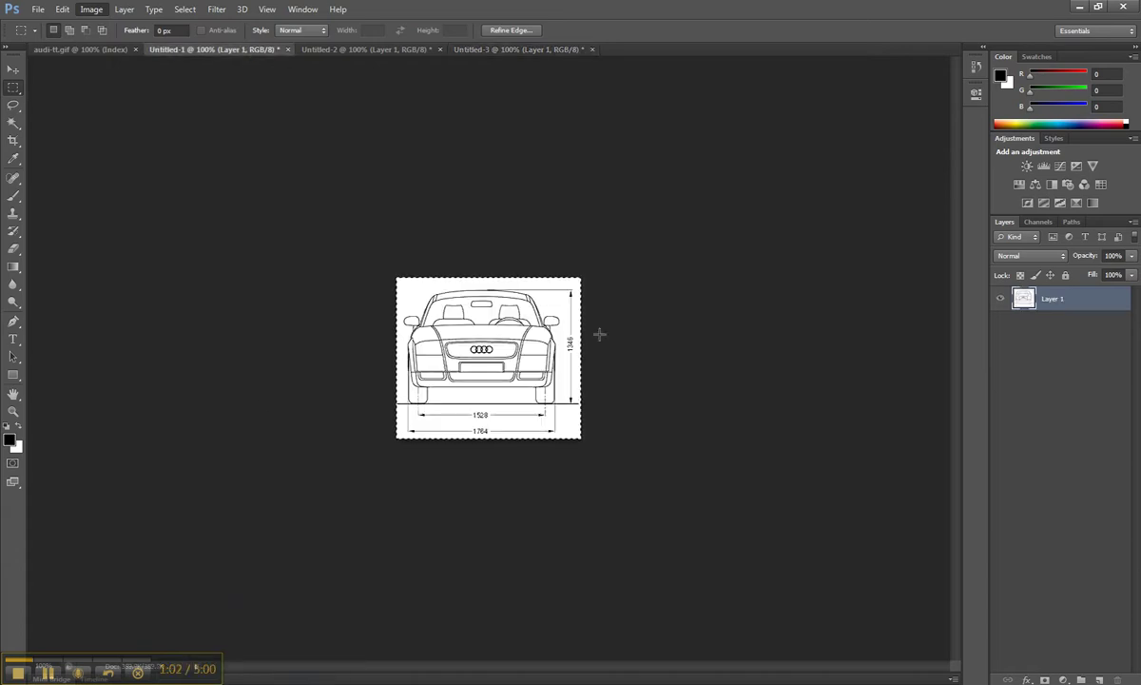
{"action": "left_click", "coordinate": [99, 11]}
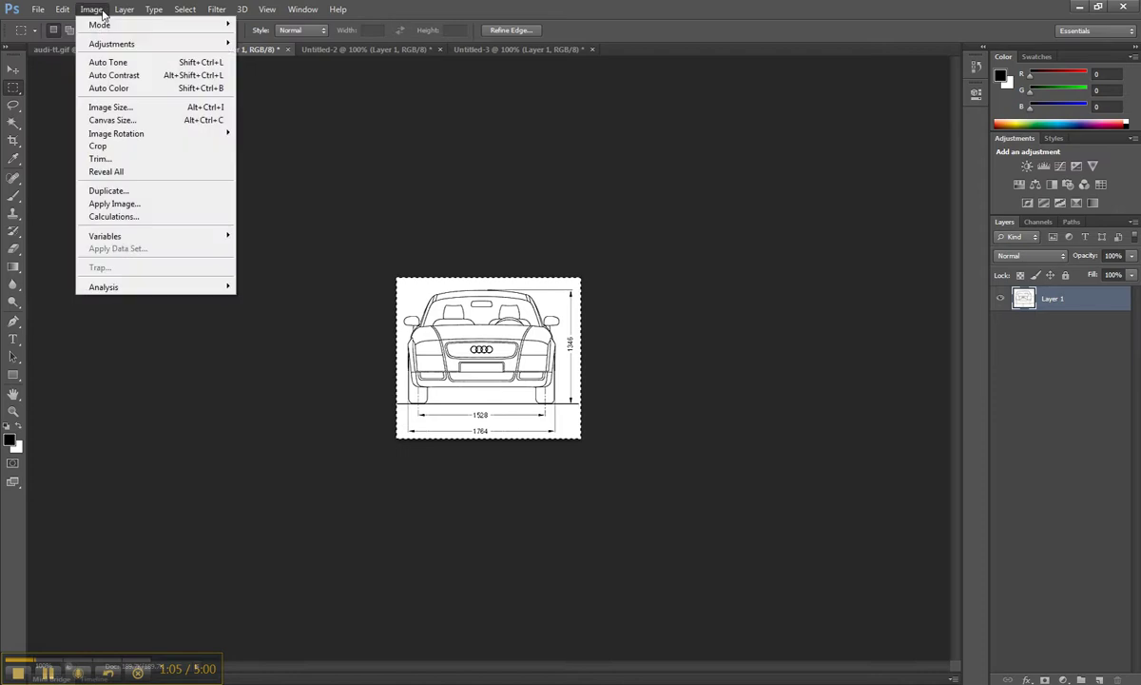
{"action": "left_click", "coordinate": [119, 107]}
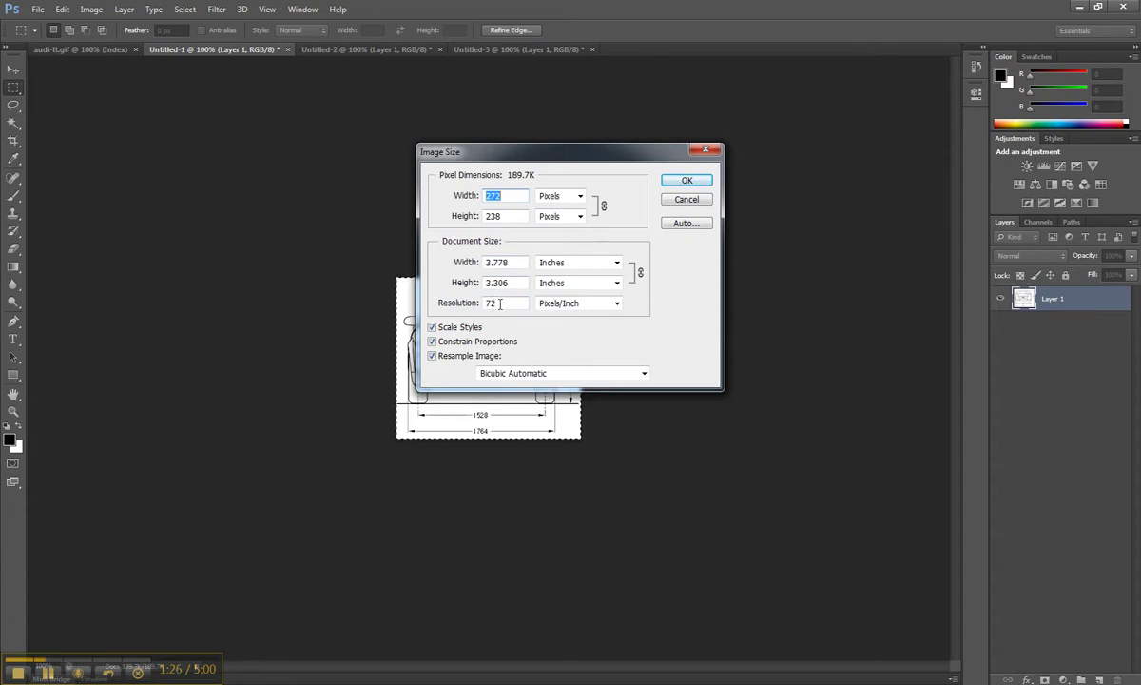
{"action": "key", "text": "Tab"}
{"action": "key", "text": "Tab"}
{"action": "key", "text": "Tab"}
{"action": "key", "text": "Tab"}
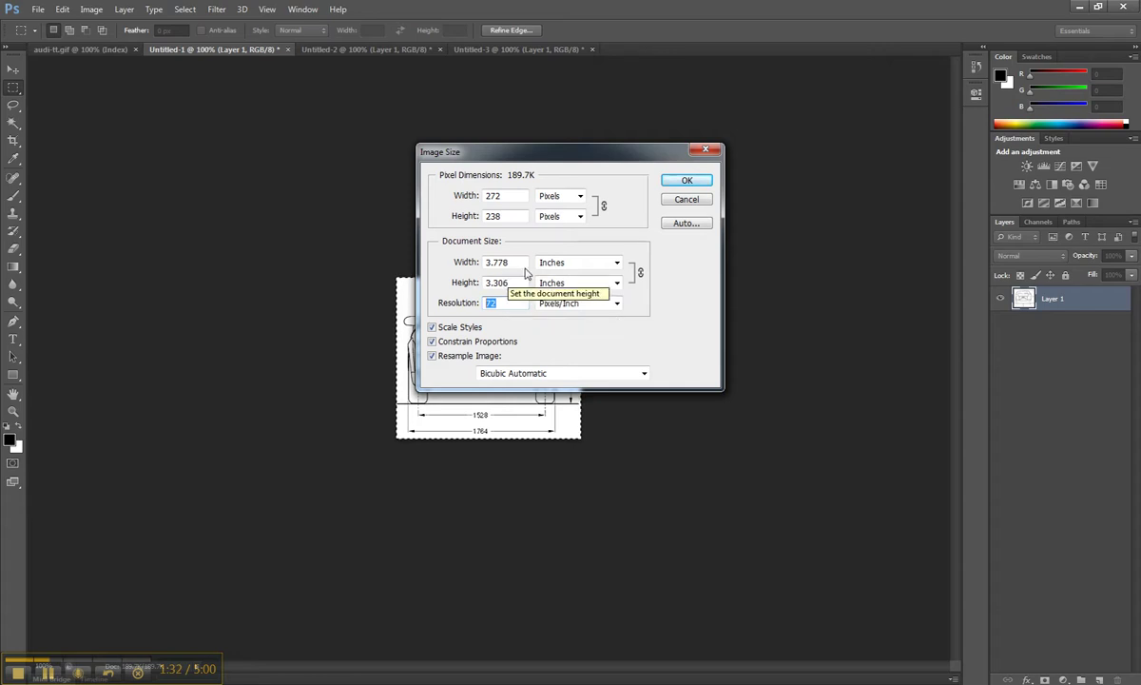
{"action": "left_click", "coordinate": [689, 182]}
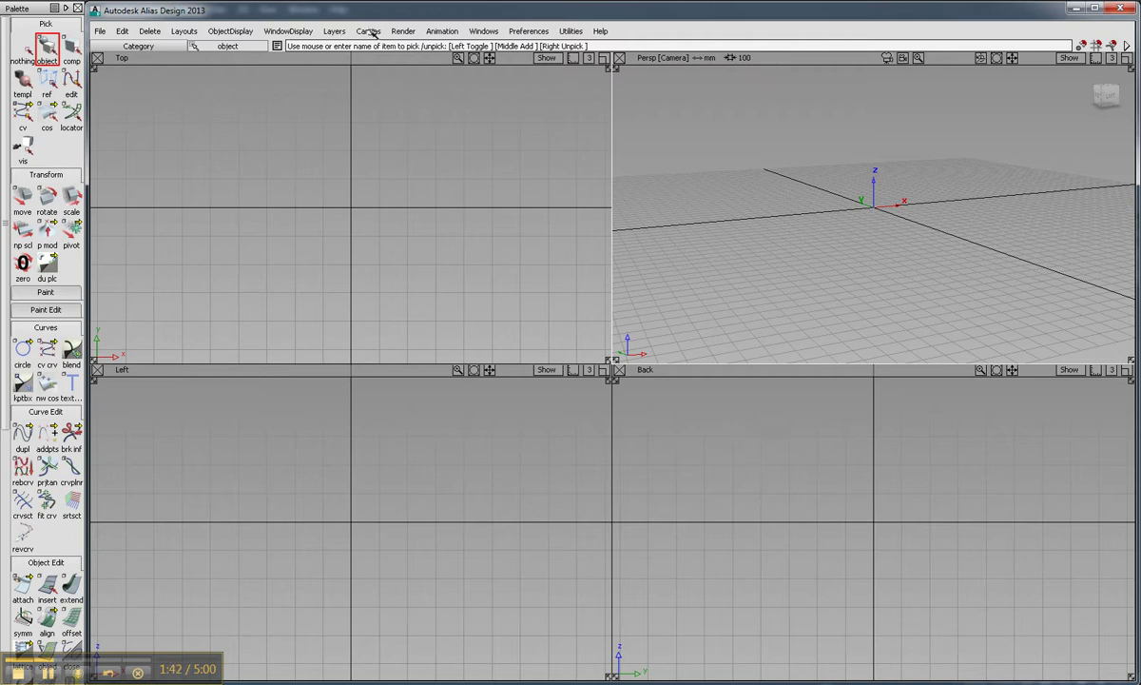
Step: Start a new canvas named Front and set its orientation to Left
{"action": "left_click", "coordinate": [370, 31]}
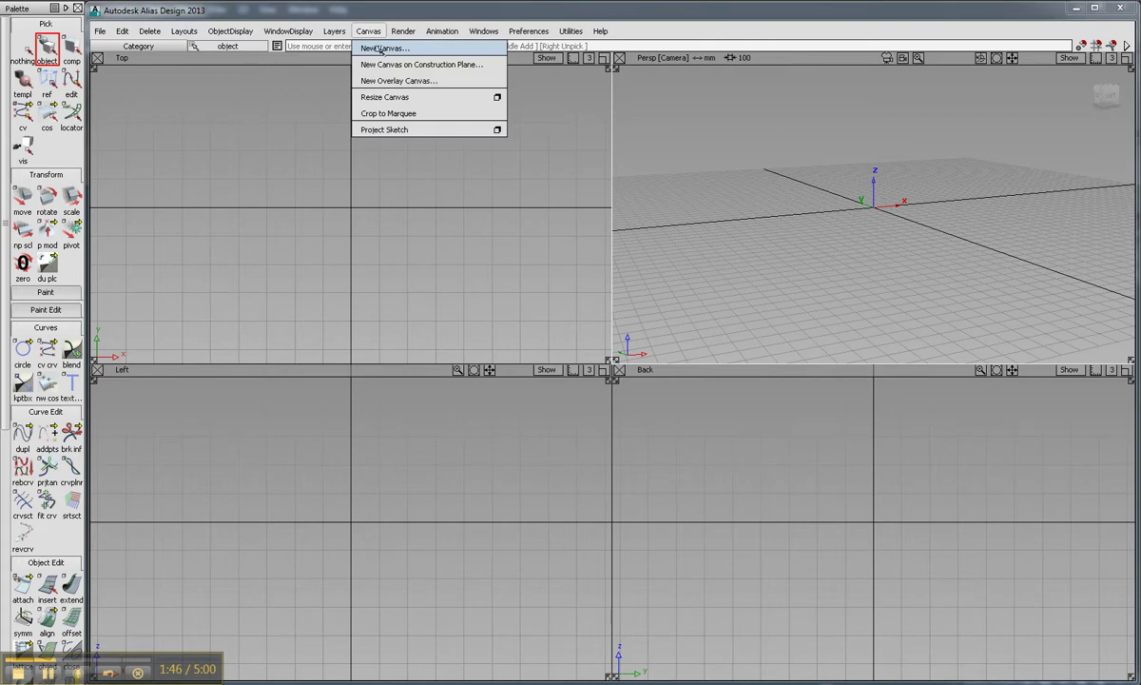
{"action": "left_click", "coordinate": [380, 48]}
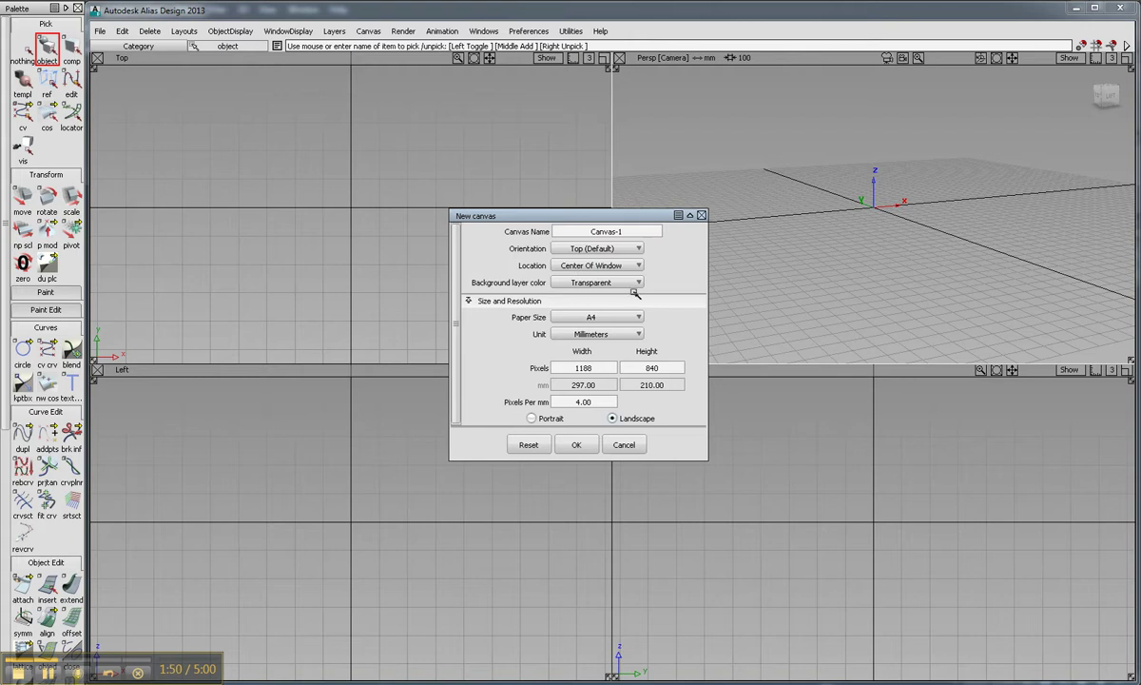
{"action": "left_click", "coordinate": [632, 232]}
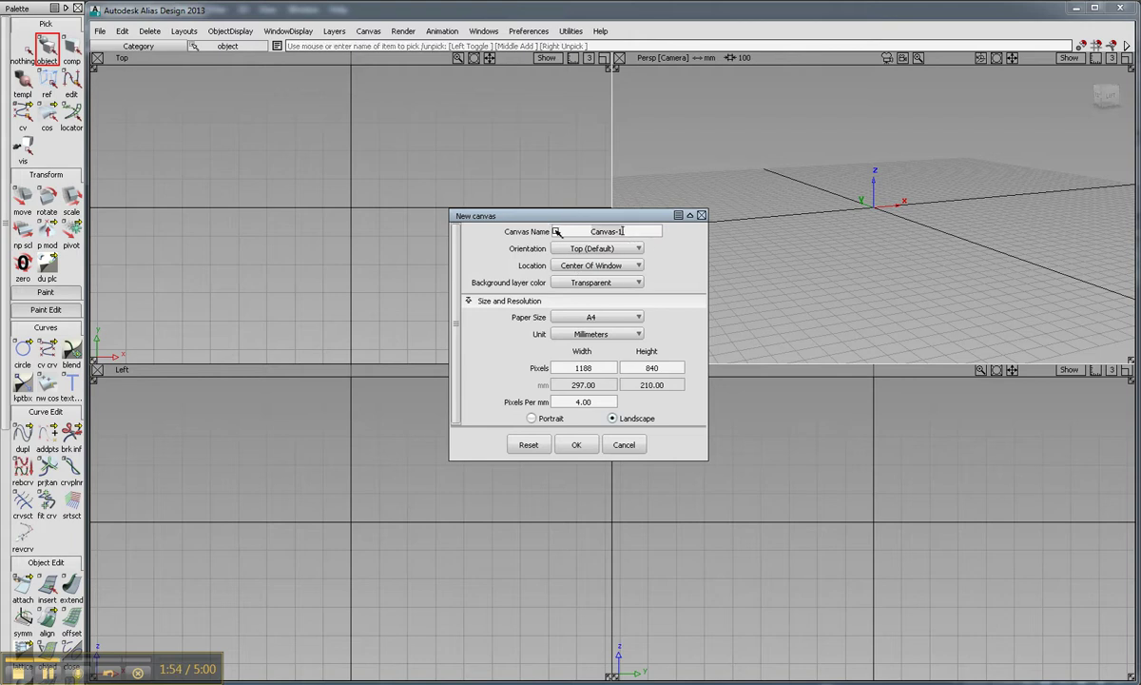
{"action": "key", "text": "BackSpace"}
{"action": "key", "text": "BackSpace"}
{"action": "key", "text": "BackSpace"}
{"action": "key", "text": "BackSpace"}
{"action": "key", "text": "BackSpace"}
{"action": "key", "text": "BackSpace"}
{"action": "key", "text": "BackSpace"}
{"action": "key", "text": "BackSpace"}
{"action": "type", "text": "Fr"}
{"action": "key", "text": "Return"}
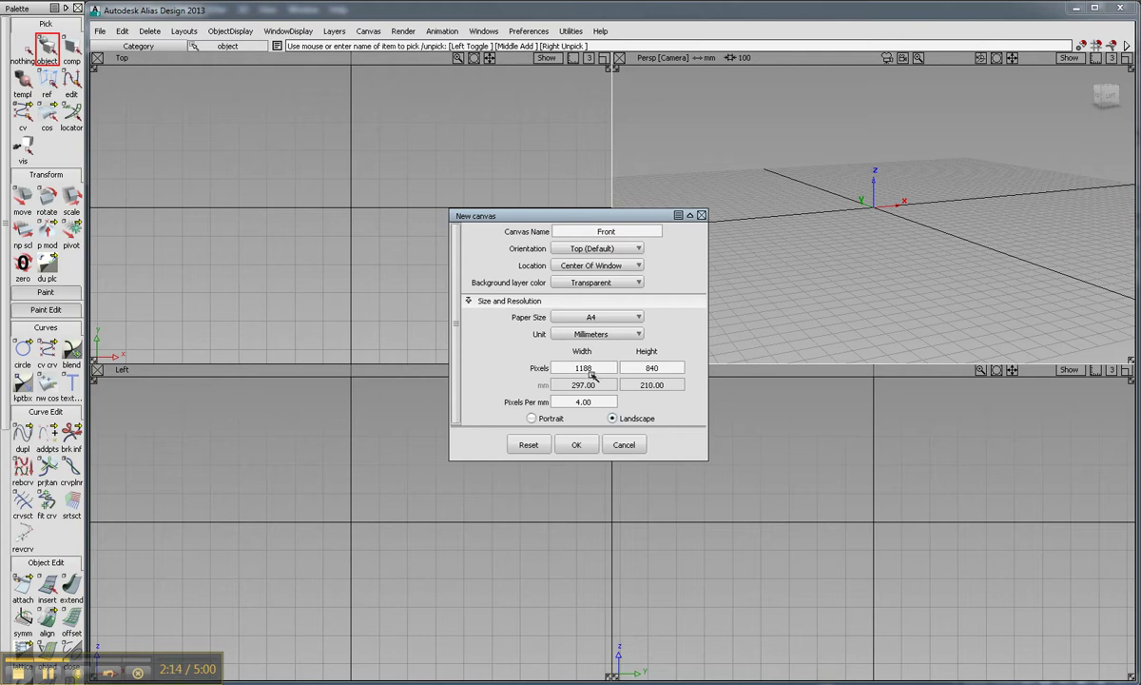
{"action": "left_click", "coordinate": [640, 249]}
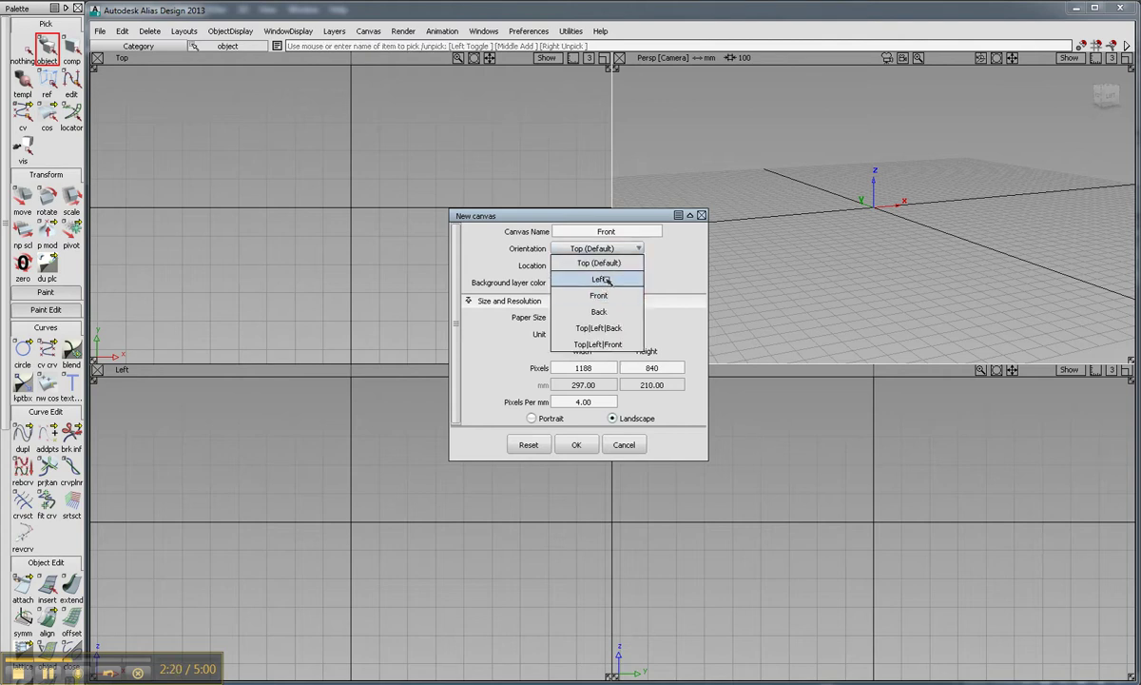
{"action": "left_click", "coordinate": [606, 279]}
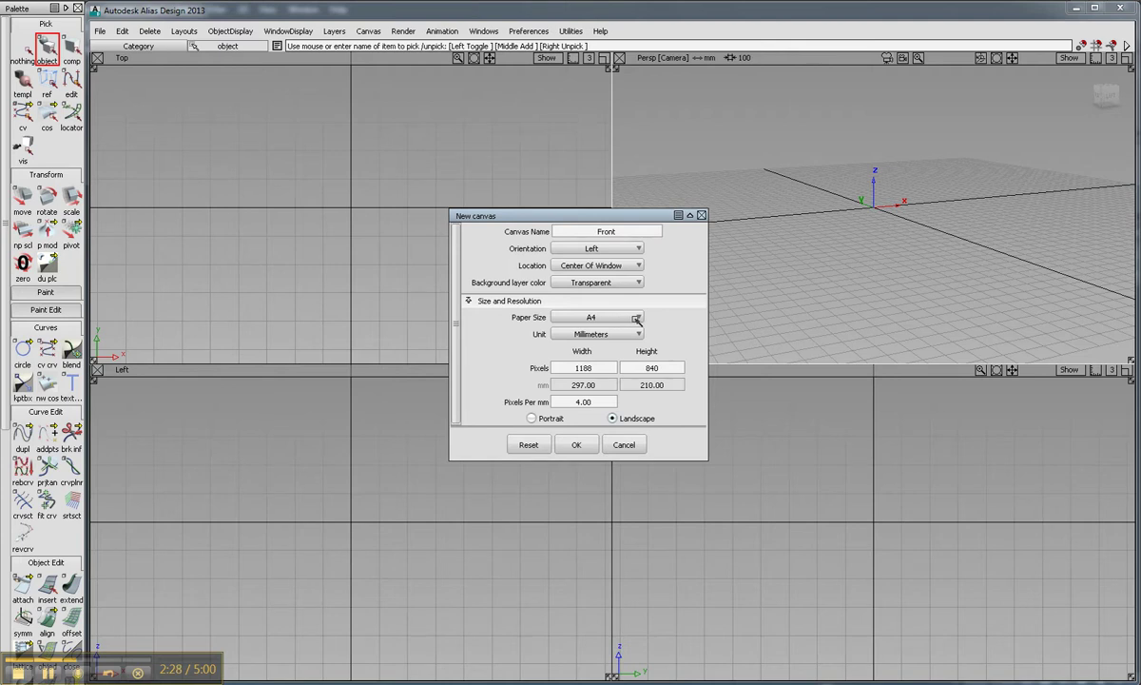
Step: Set the canvas unit to Inches with 72 pixels per inch
{"action": "left_click", "coordinate": [637, 319]}
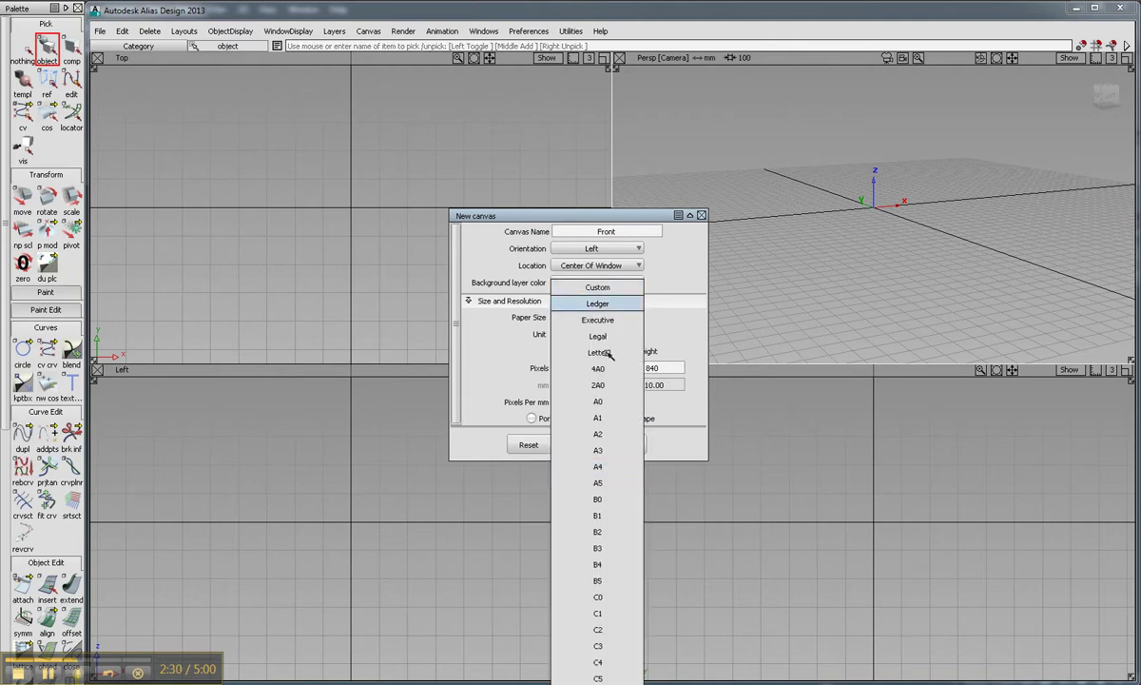
{"action": "key", "text": "Escape"}
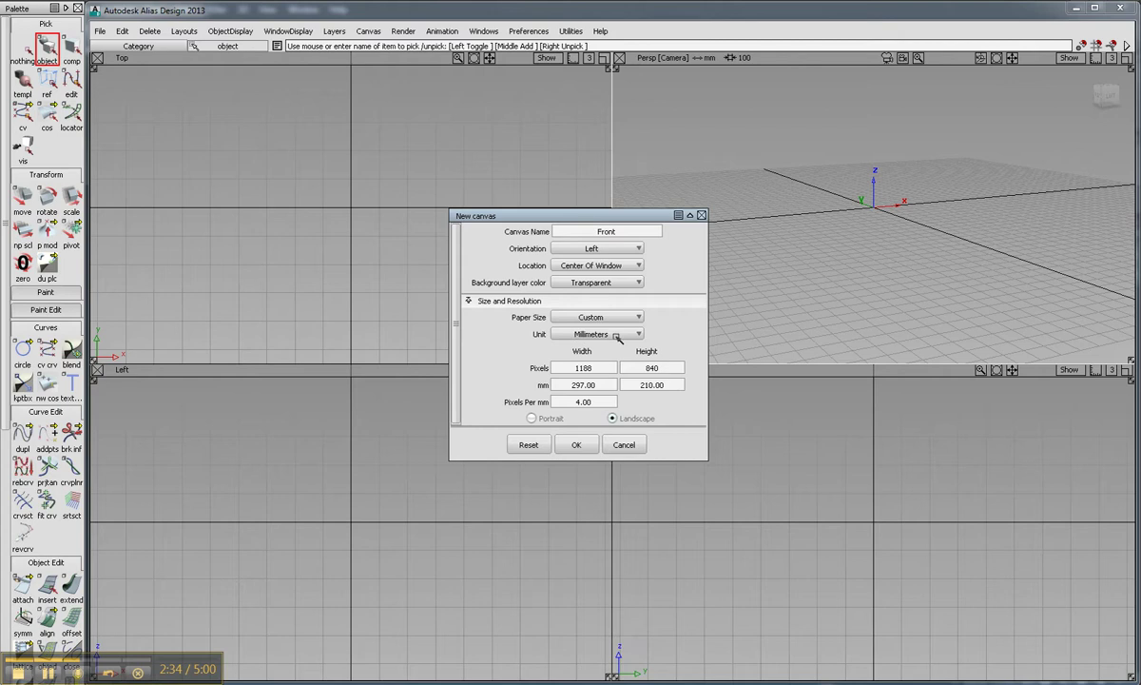
{"action": "left_click", "coordinate": [580, 334]}
{"action": "left_click", "coordinate": [610, 349]}
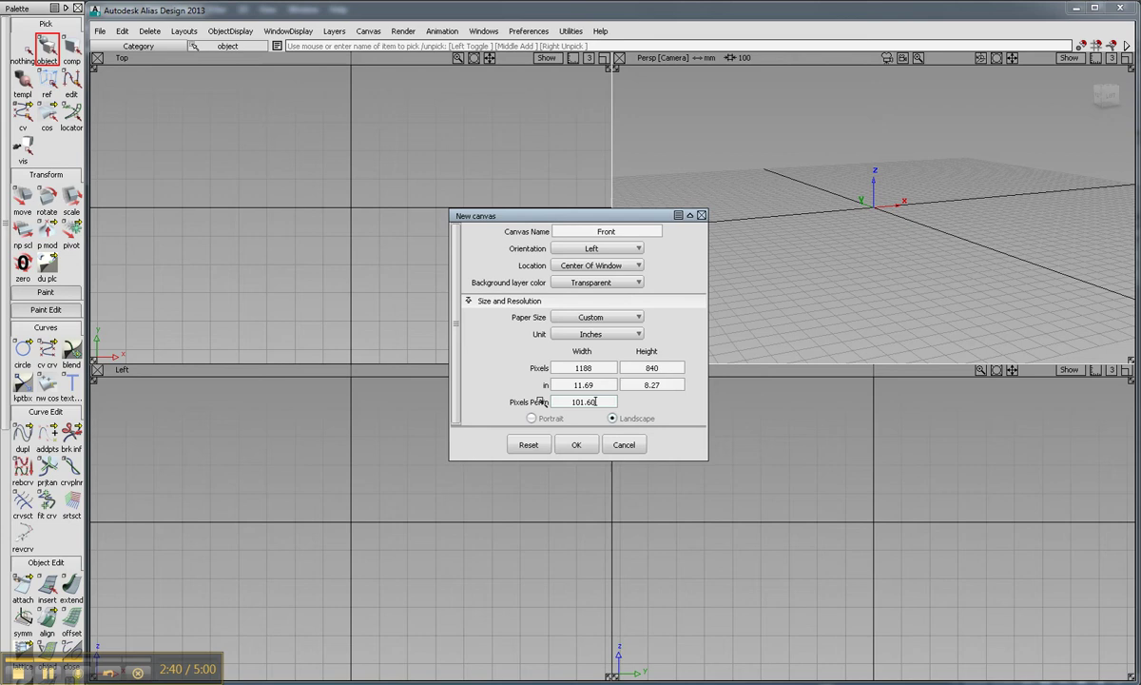
{"action": "double_click", "coordinate": [585, 401]}
{"action": "type", "text": "72"}
{"action": "key", "text": "Return"}
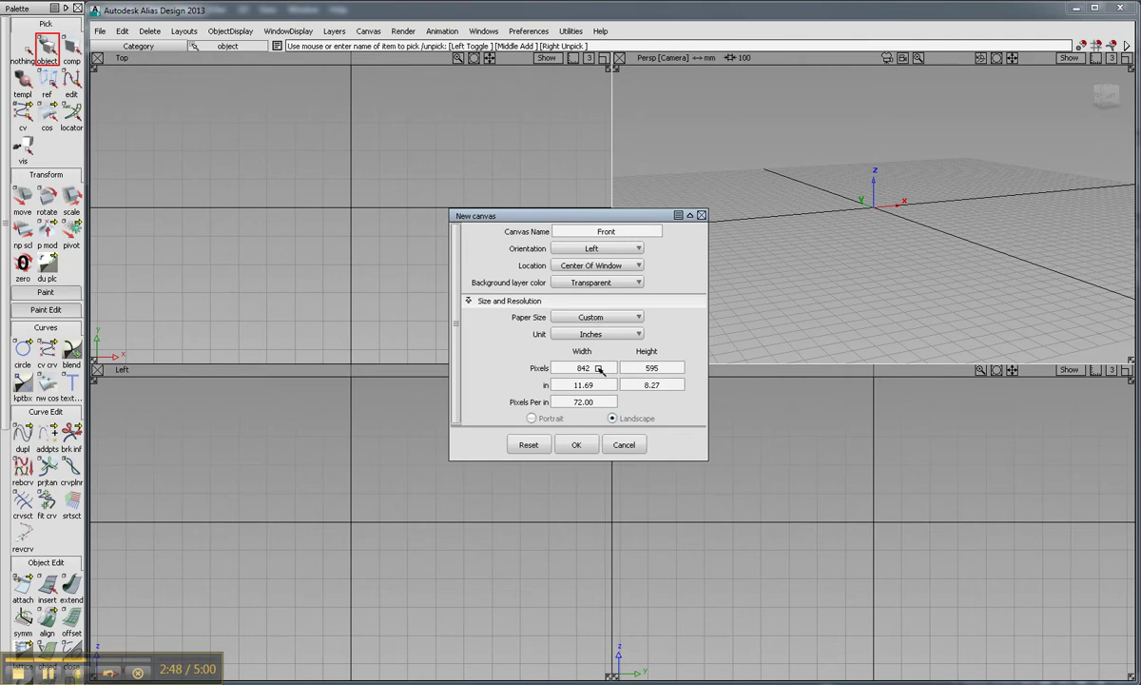
Step: Size the canvas to 272 × 238 pixels
{"action": "left_click", "coordinate": [600, 370]}
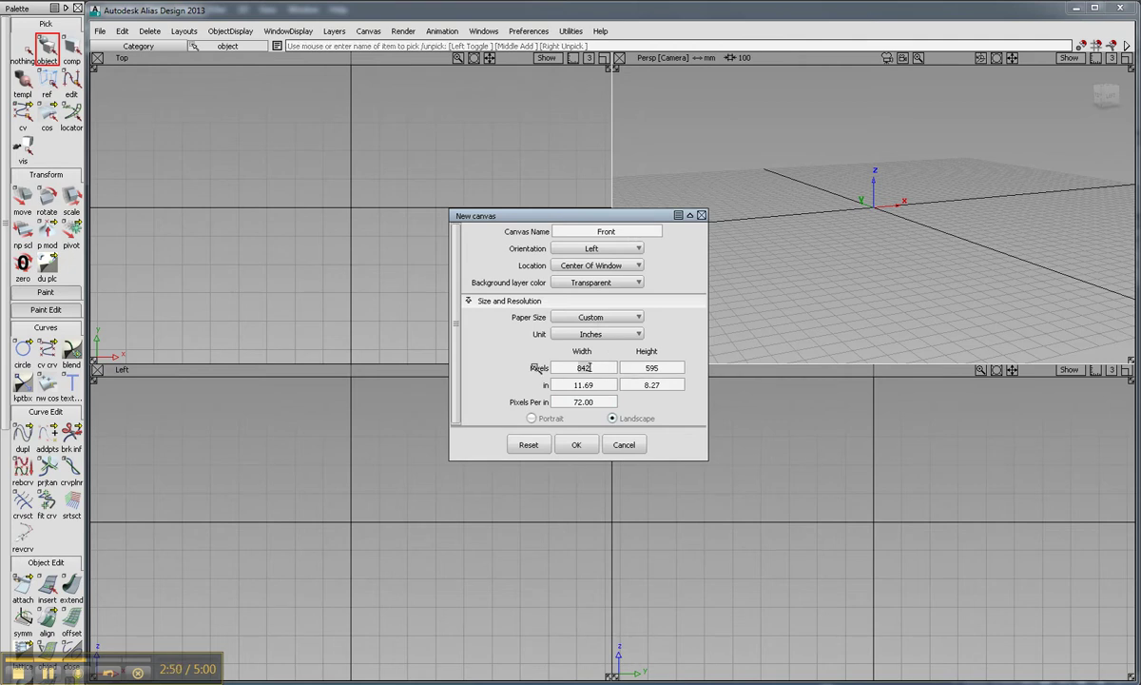
{"action": "key", "text": "BackSpace"}
{"action": "key", "text": "BackSpace"}
{"action": "key", "text": "BackSpace"}
{"action": "type", "text": "272"}
{"action": "key", "text": "Tab"}
{"action": "key", "text": "BackSpace"}
{"action": "key", "text": "BackSpace"}
{"action": "key", "text": "BackSpace"}
{"action": "type", "text": "238"}
{"action": "key", "text": "Tab"}
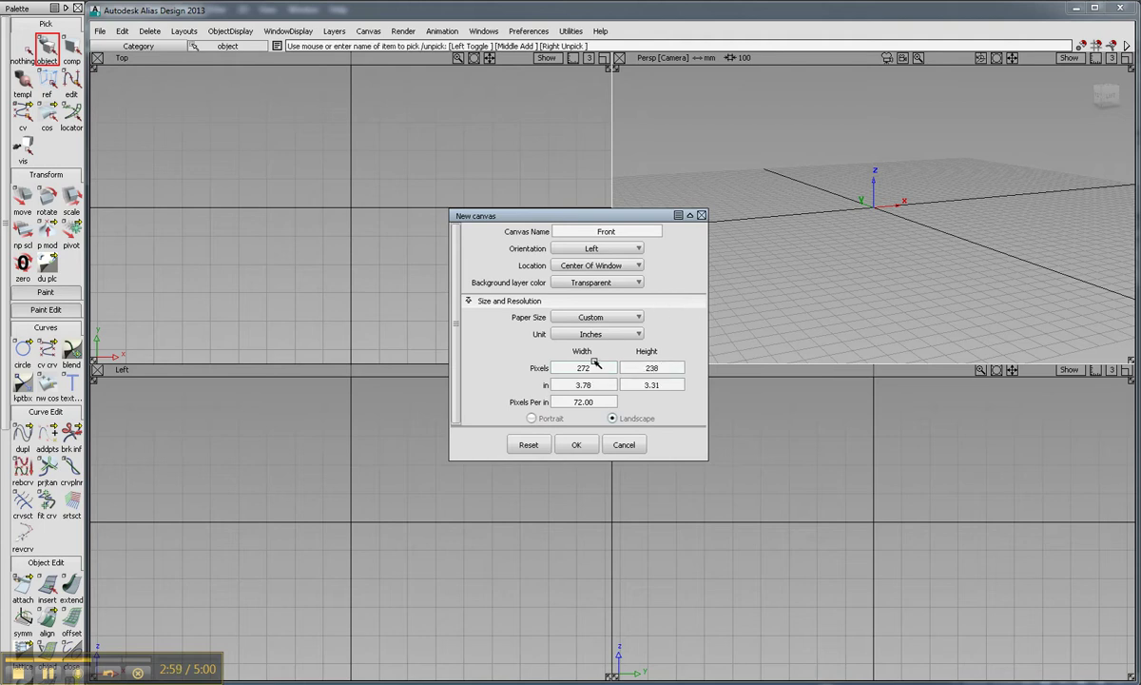
Step: Create the Front canvas, then copy the blueprint in Photoshop
{"action": "left_click", "coordinate": [581, 445]}
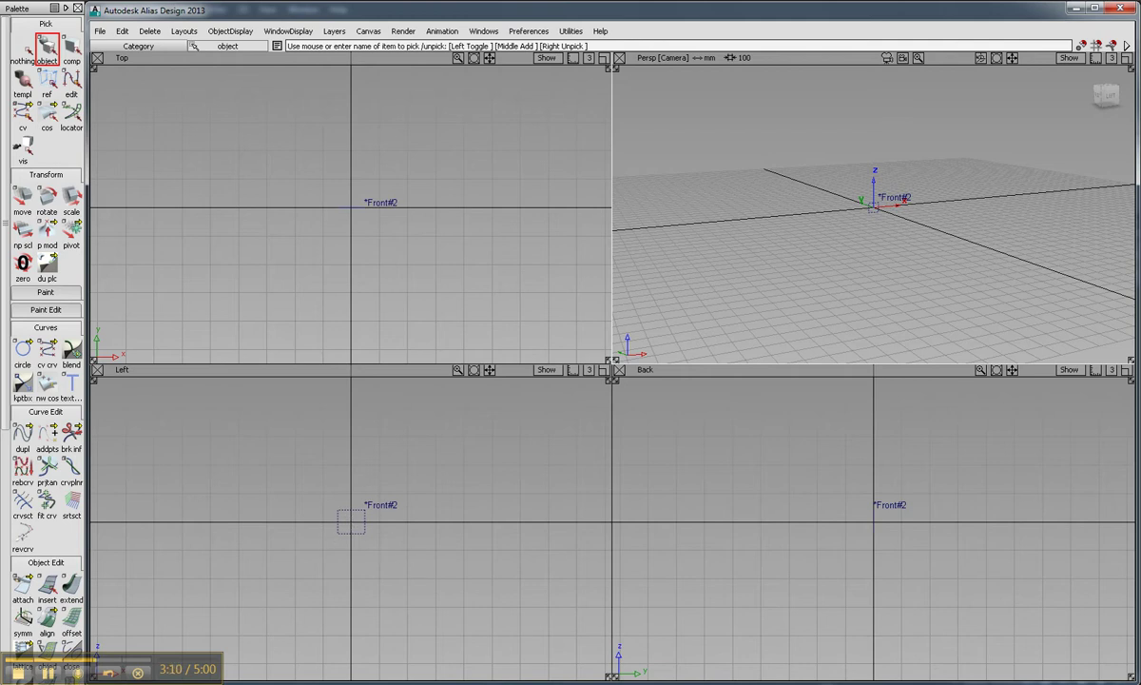
{"action": "key", "text": "alt+Tab"}
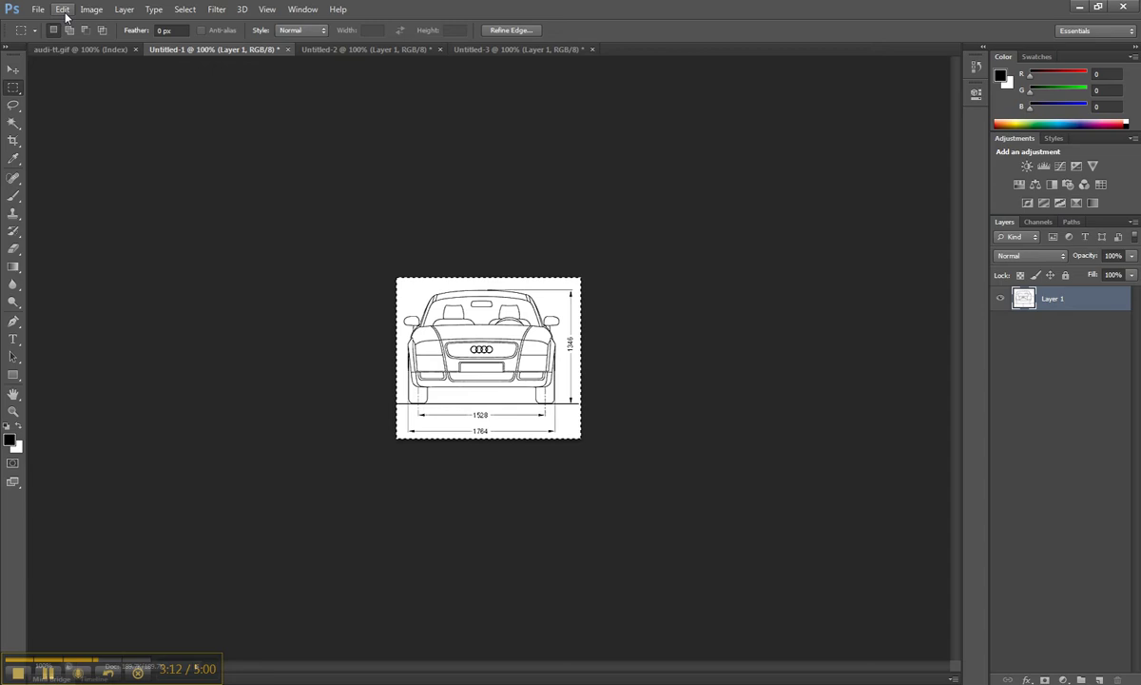
{"action": "left_click", "coordinate": [63, 9]}
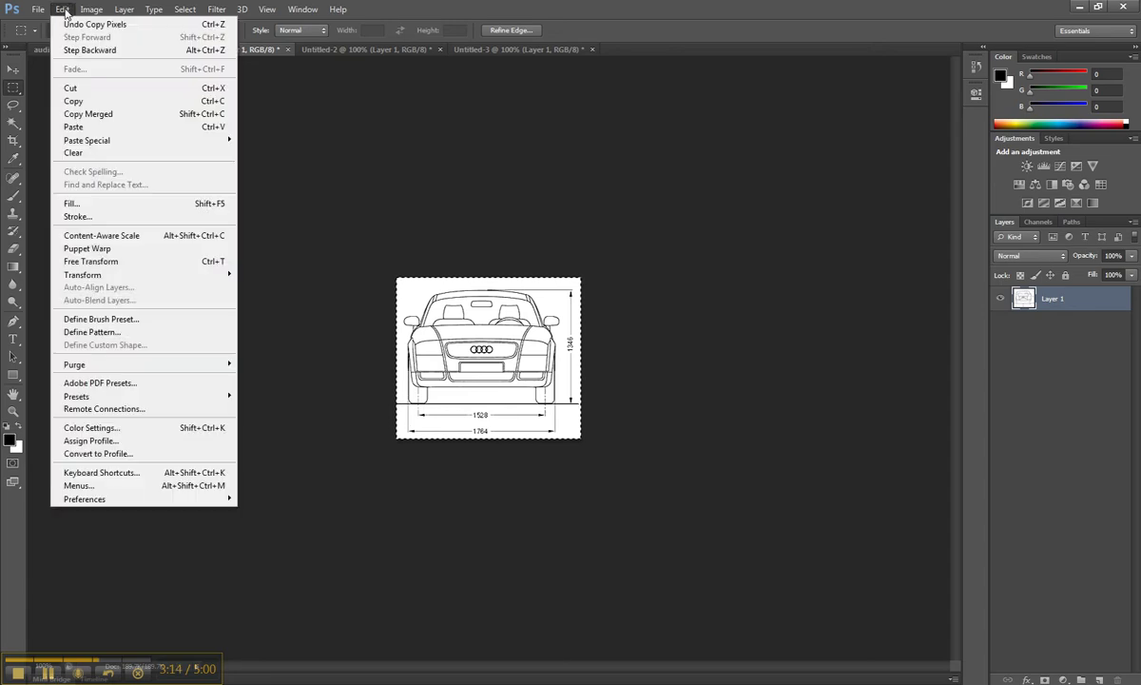
{"action": "left_click", "coordinate": [78, 103]}
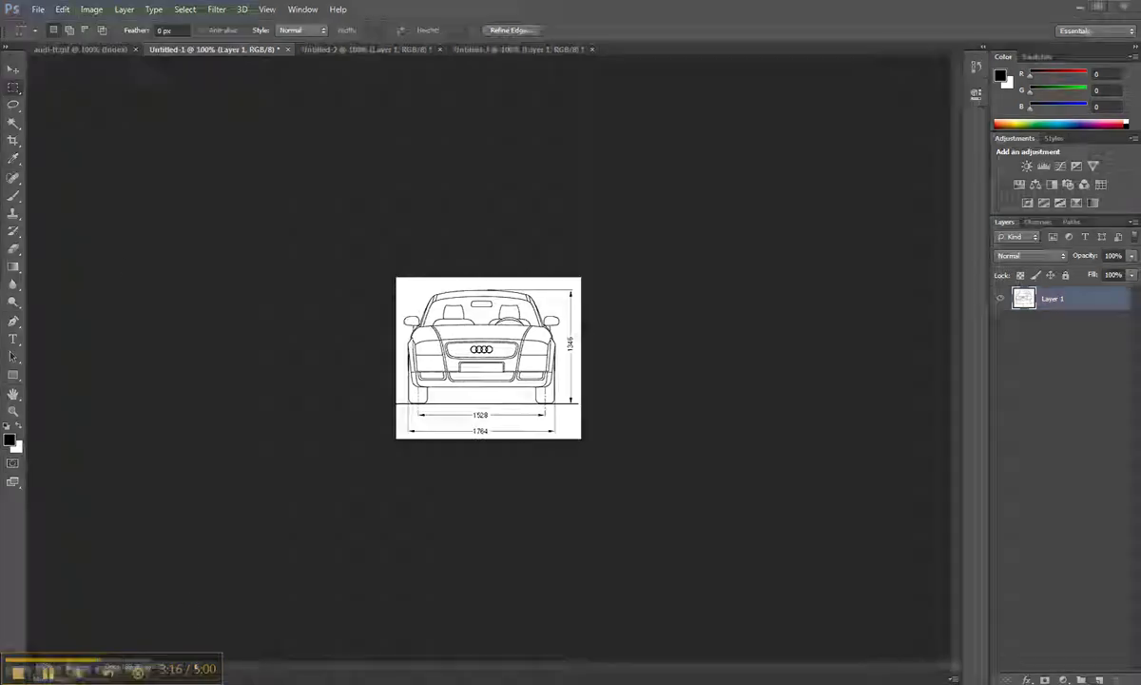
Step: Paste the blueprint as a canvas image in Alias and zoom the Left view onto it
{"action": "key", "text": "alt+Tab"}
{"action": "left_click", "coordinate": [122, 32]}
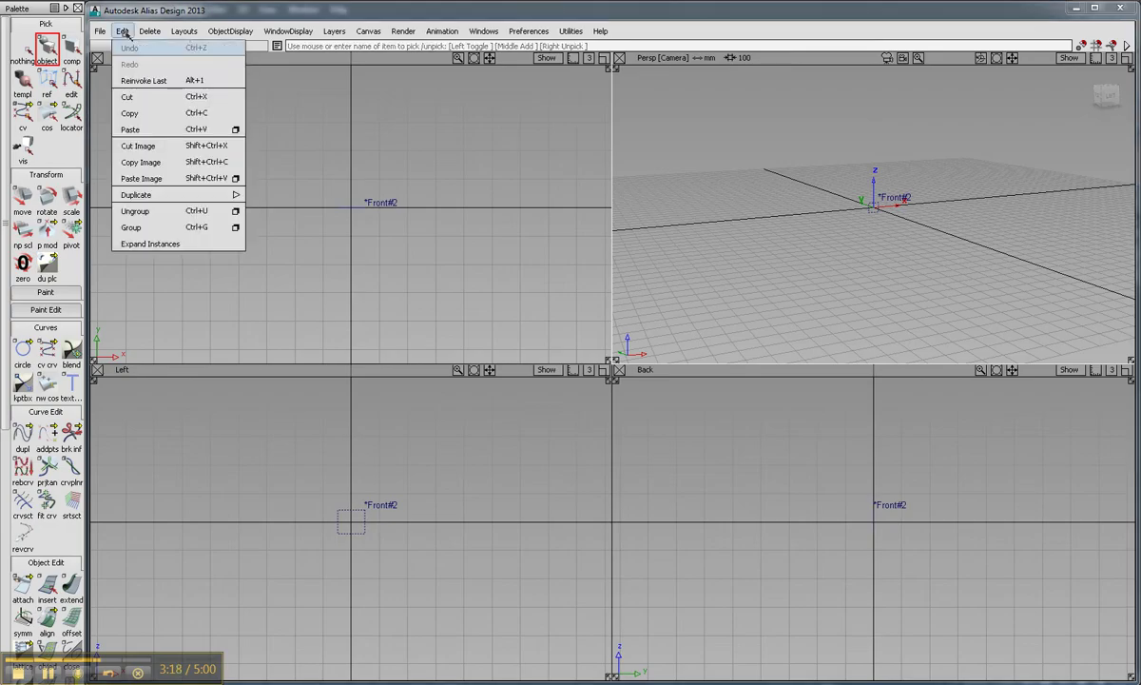
{"action": "left_click", "coordinate": [141, 182]}
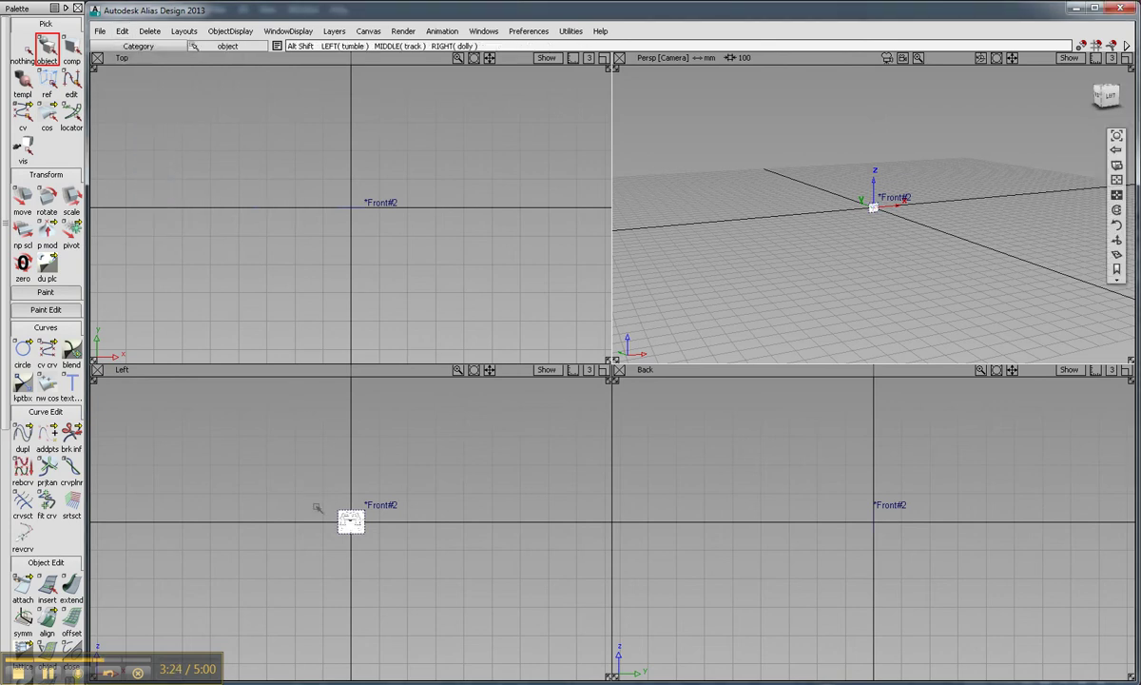
{"action": "right_click_drag", "start_coordinate": [304, 478], "coordinate": [570, 433], "text": "alt+shift"}
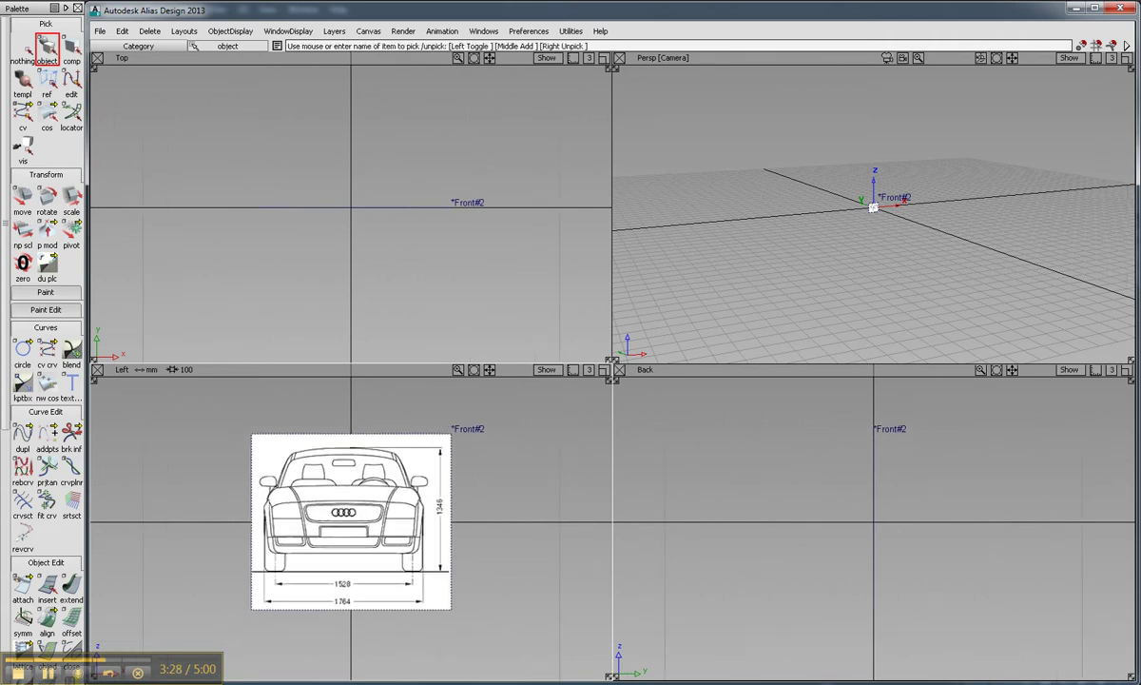
{"action": "key", "text": "alt+Tab"}
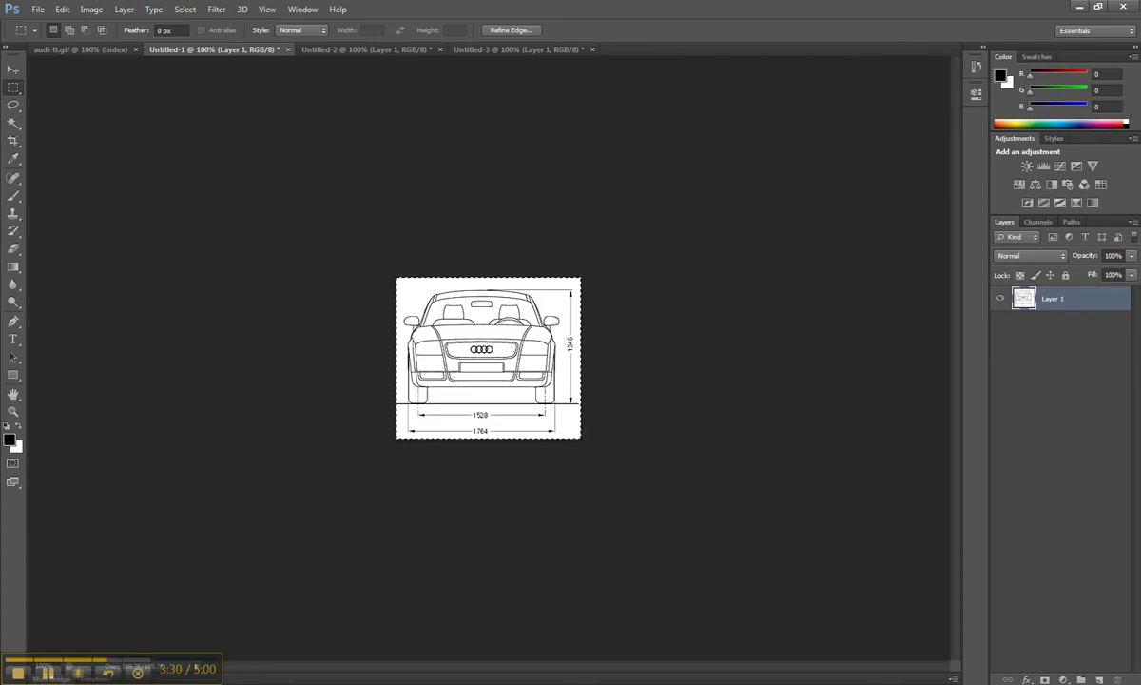
Step: Back in Alias, start a second new canvas, Canvas-2, and open its orientation choices
{"action": "key", "text": "alt+Tab"}
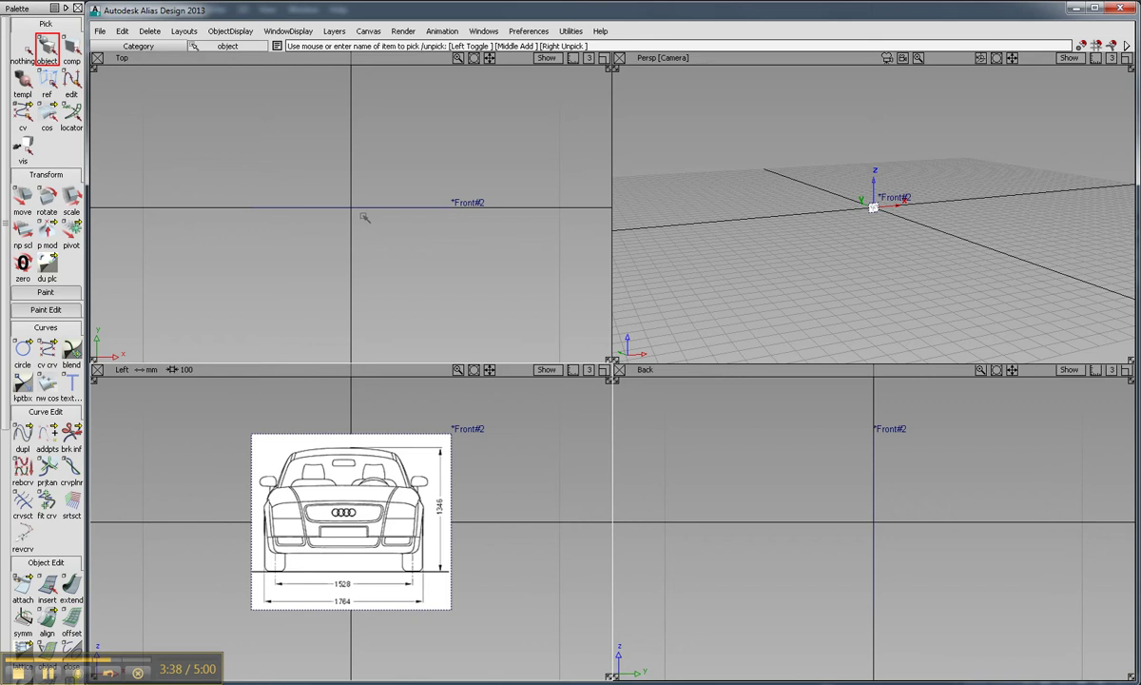
{"action": "left_click", "coordinate": [365, 30]}
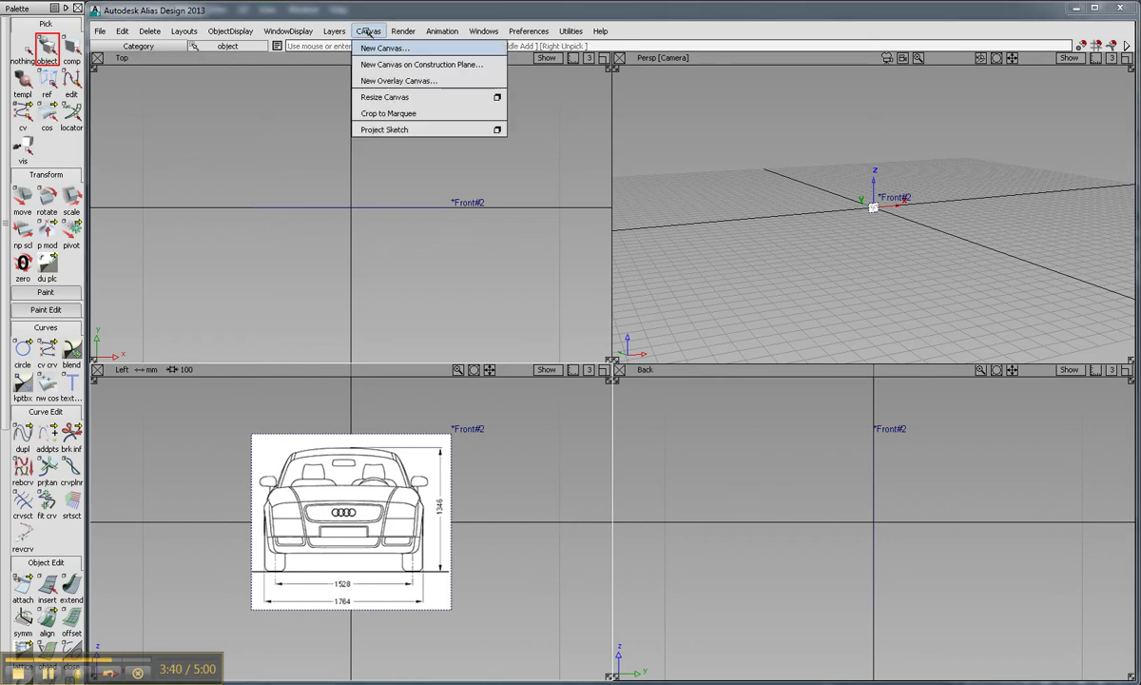
{"action": "left_click", "coordinate": [385, 48]}
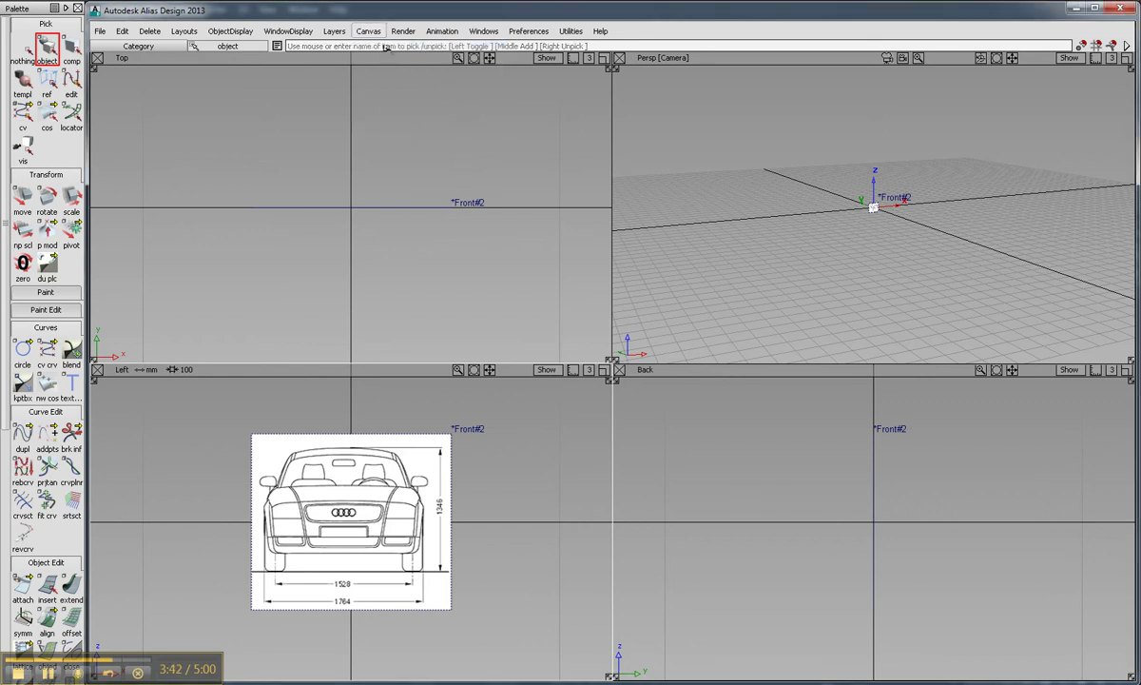
{"action": "left_click", "coordinate": [621, 249]}
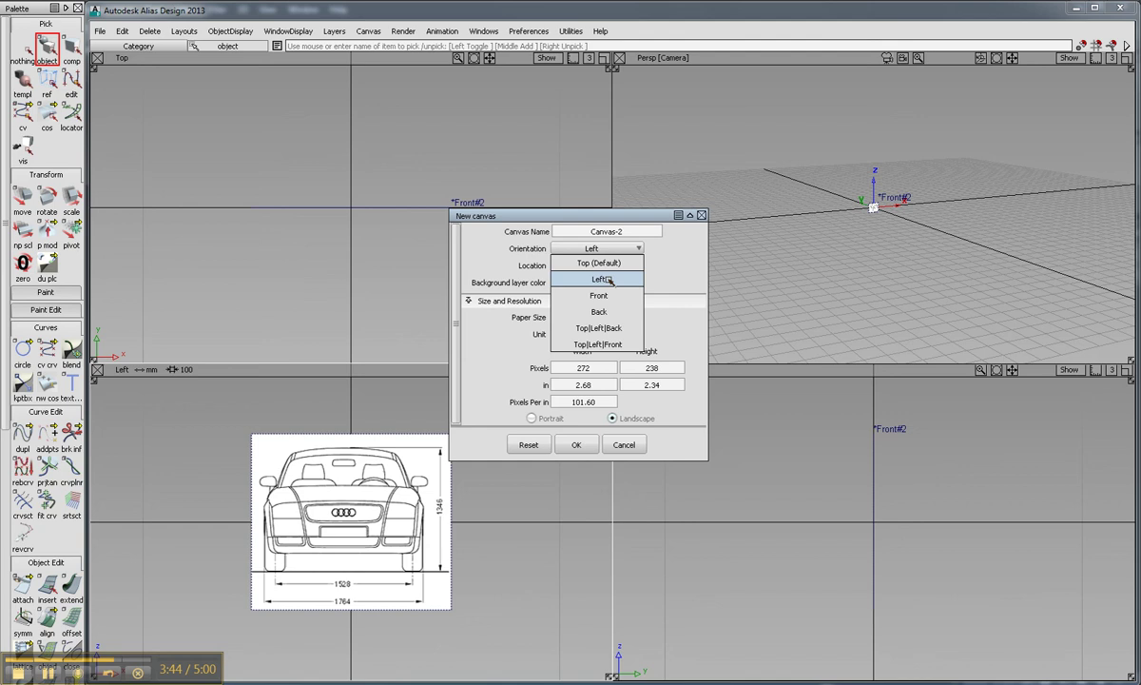